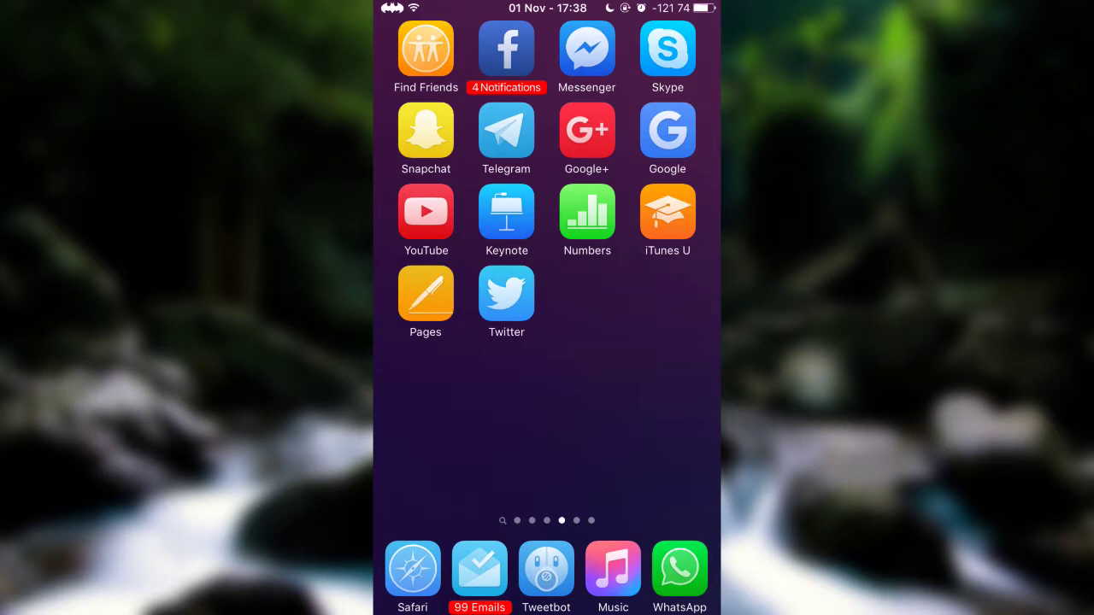
Swipe back through the app pages to the first page with Messages, Calendar and Notes
mouse_move(428, 385)
left_mouse_down()
mouse_move(667, 385)
mouse_move(427, 384)
left_mouse_up()
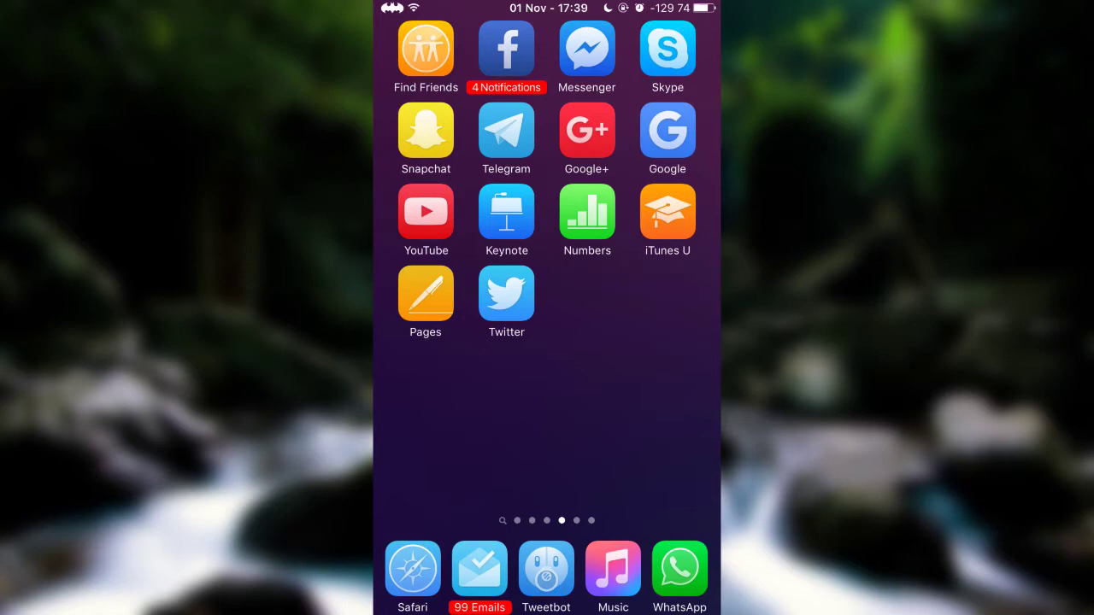
left_click_drag(428, 385, 667, 385)
mouse_move(427, 384)
left_mouse_down()
mouse_move(667, 385)
mouse_move(427, 410)
left_mouse_up()
left_click_drag(683, 411, 633, 410)
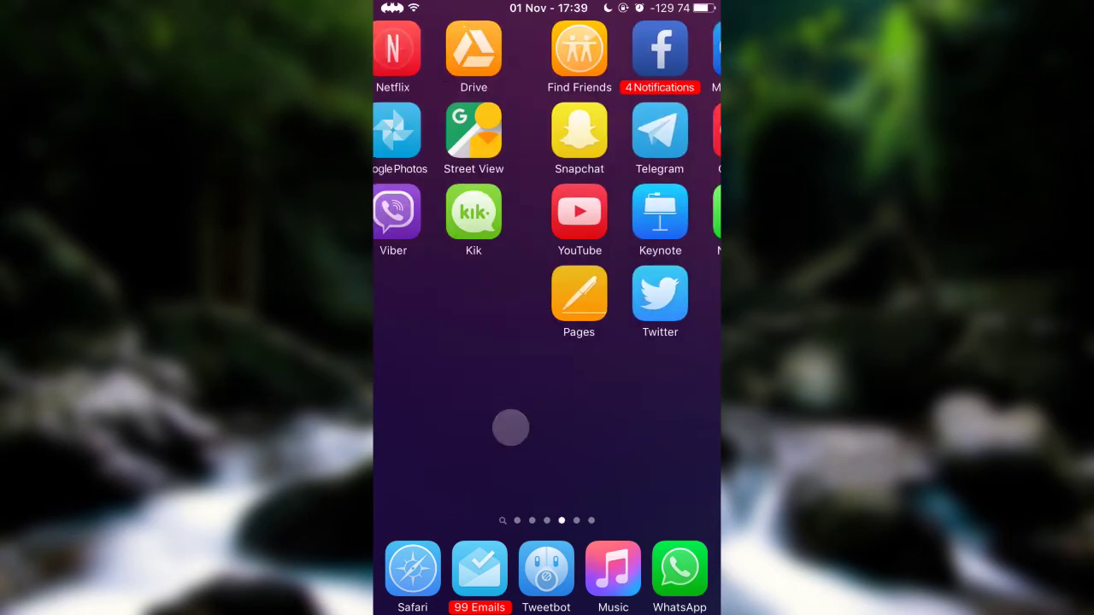
left_click_drag(428, 410, 666, 411)
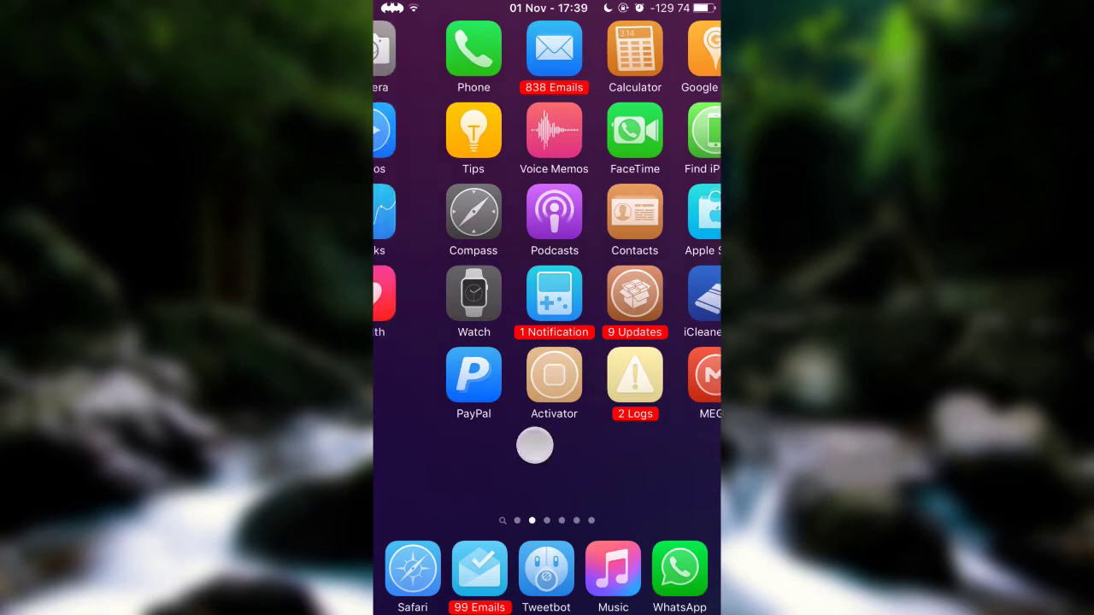
left_click_drag(478, 444, 684, 444)
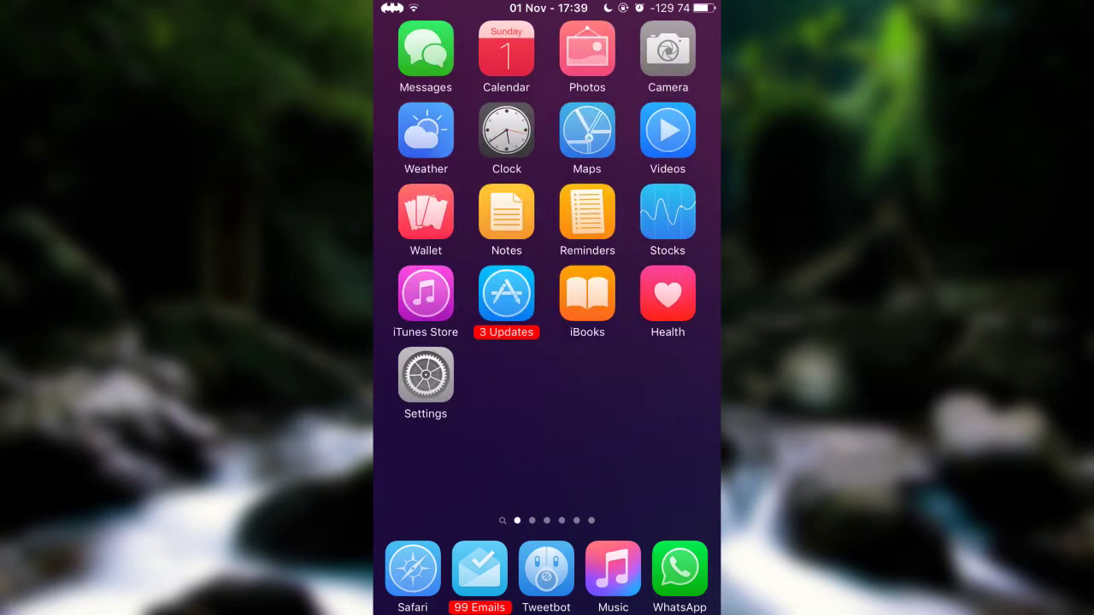
Open a blank note in Notes and bring up the Unicode Faces emoticon panel
left_click(505, 212)
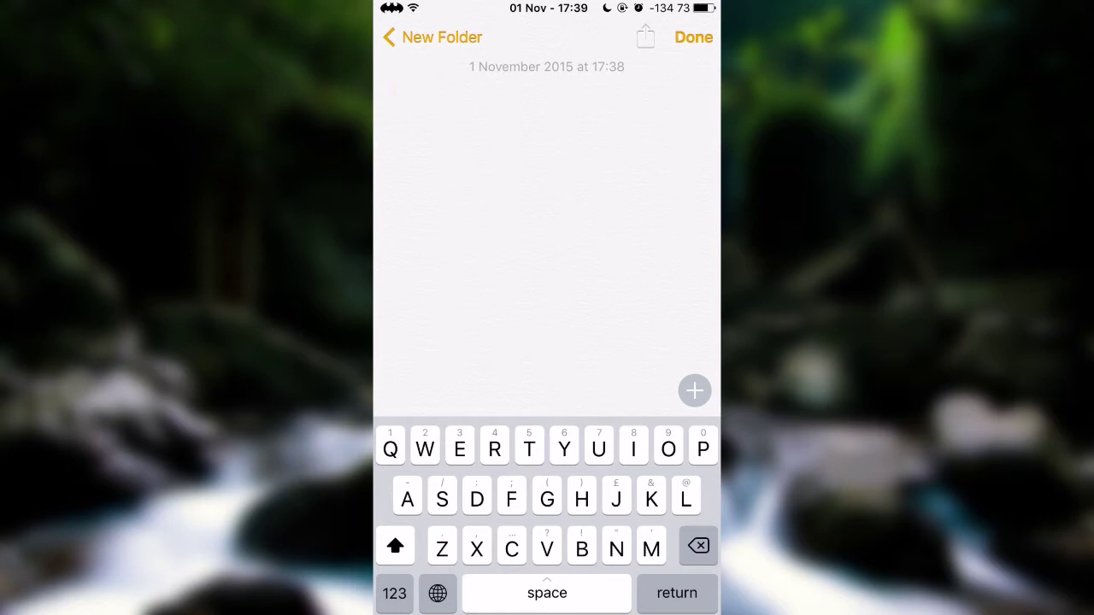
left_click(582, 253)
left_click(438, 593)
scroll(546, 530, "down", 5)
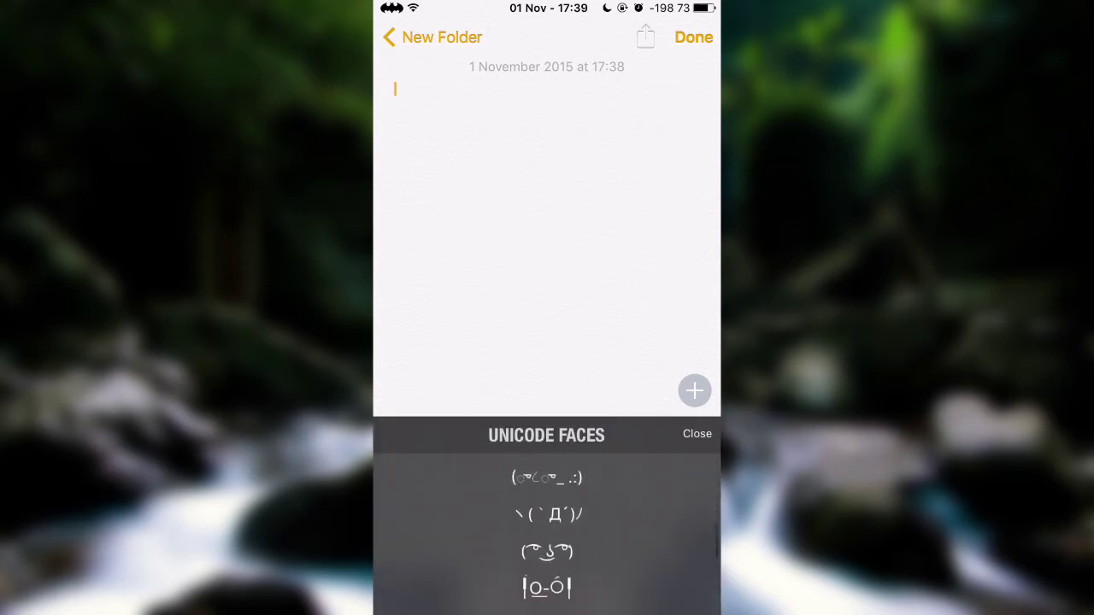
scroll(546, 530, "down", 5)
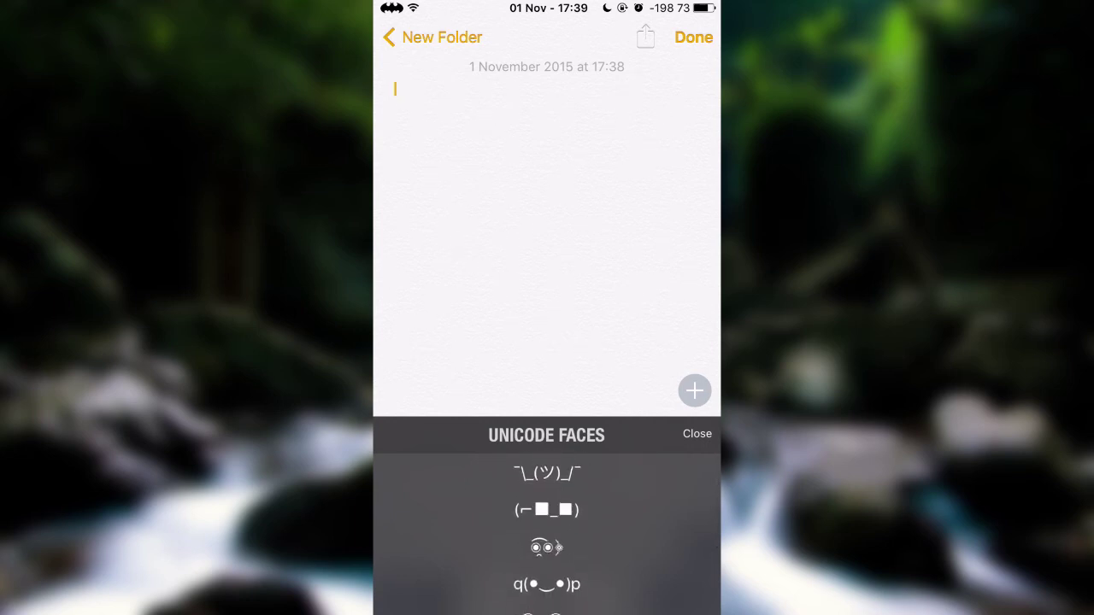
Insert the shrug face ¯\_(ツ)_/¯ and start an empty line below it
left_click(546, 473)
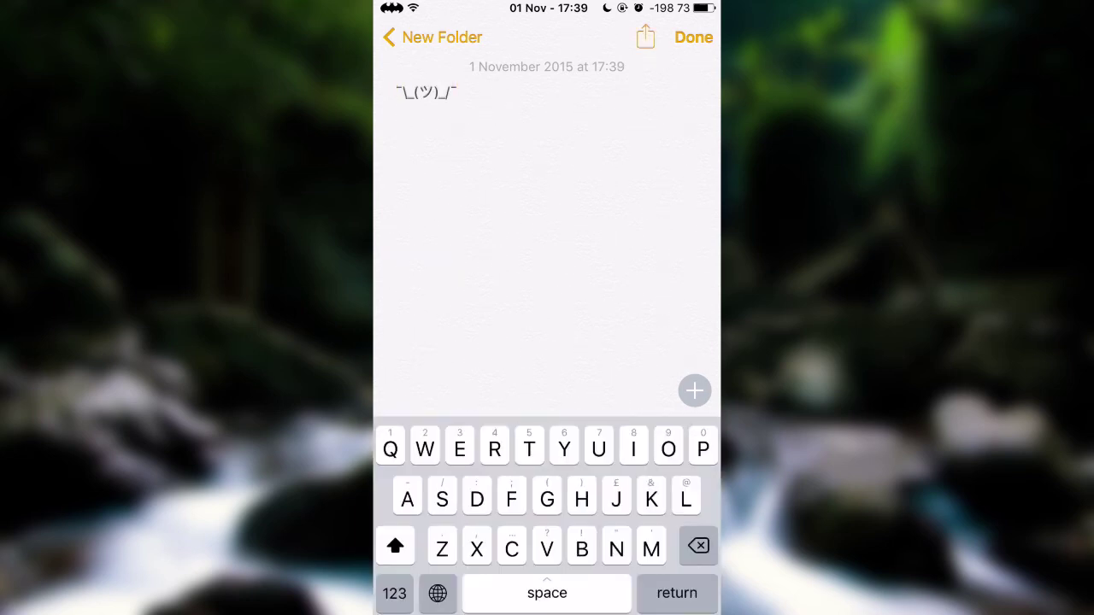
left_click(677, 593)
Insert q(●‿●)p from Unicode Faces on a new line, then swipe to the second home page
left_click(438, 593)
scroll(547, 530, "down", 3)
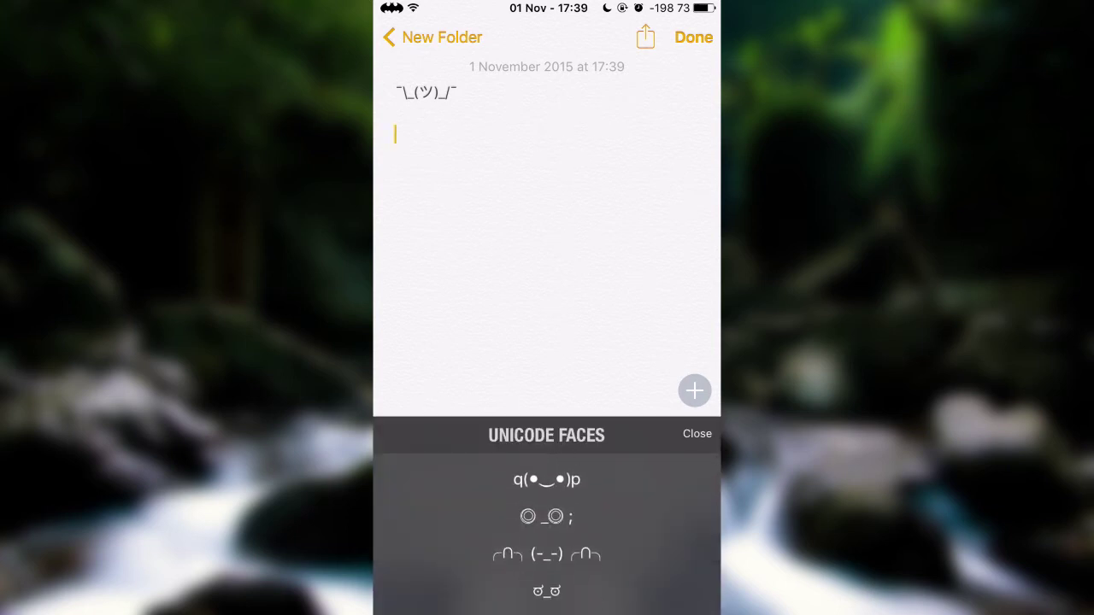
left_click(547, 479)
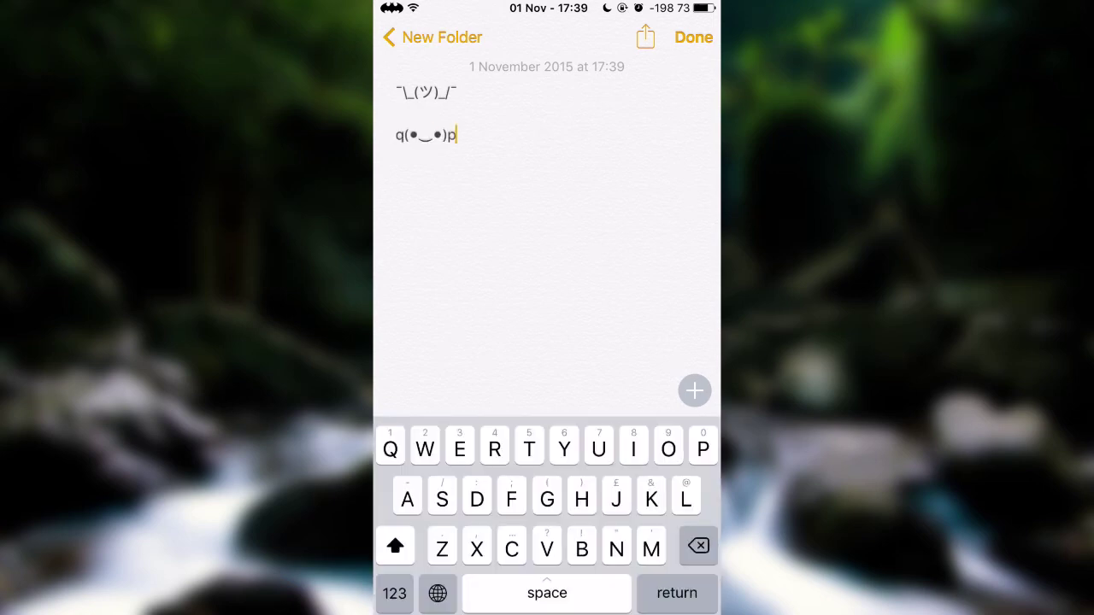
left_click(677, 593)
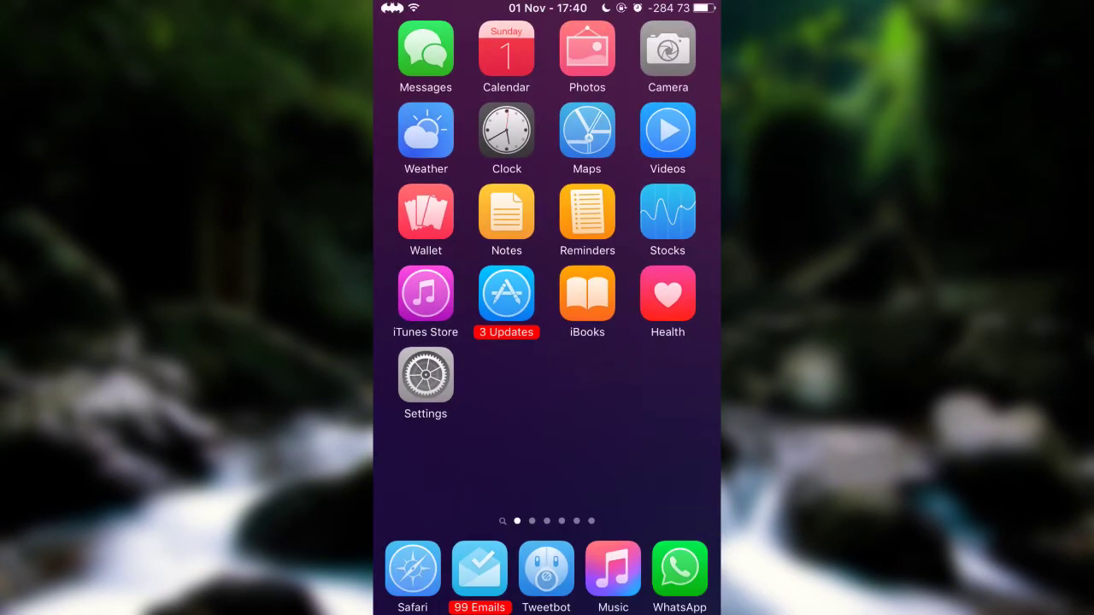
left_click_drag(650, 256, 428, 256)
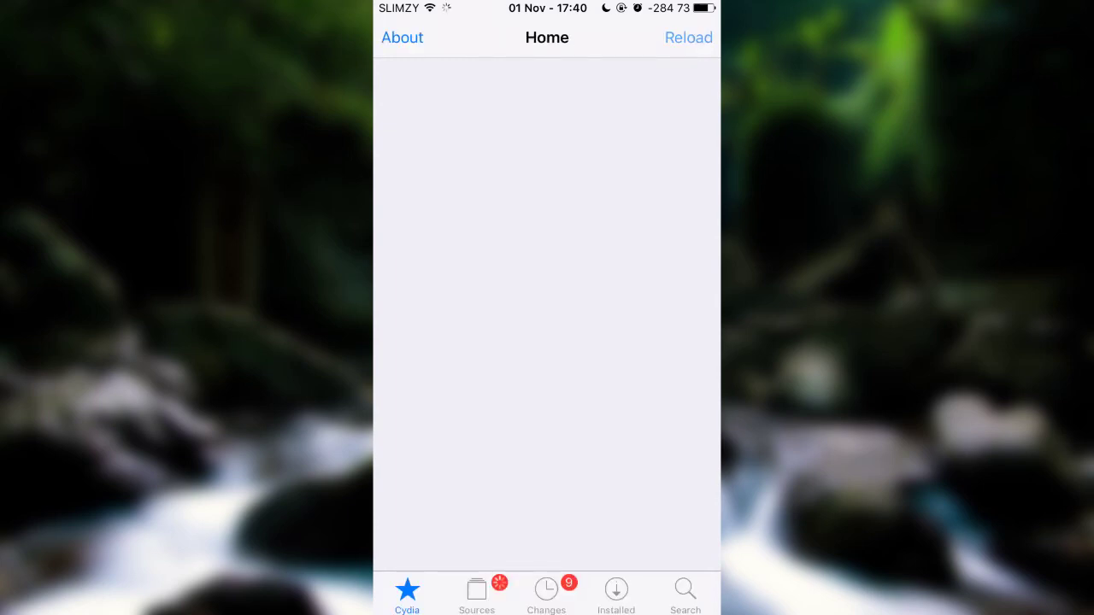
View Cydia's Sources list, then open Search and focus the package search field
left_click(481, 592)
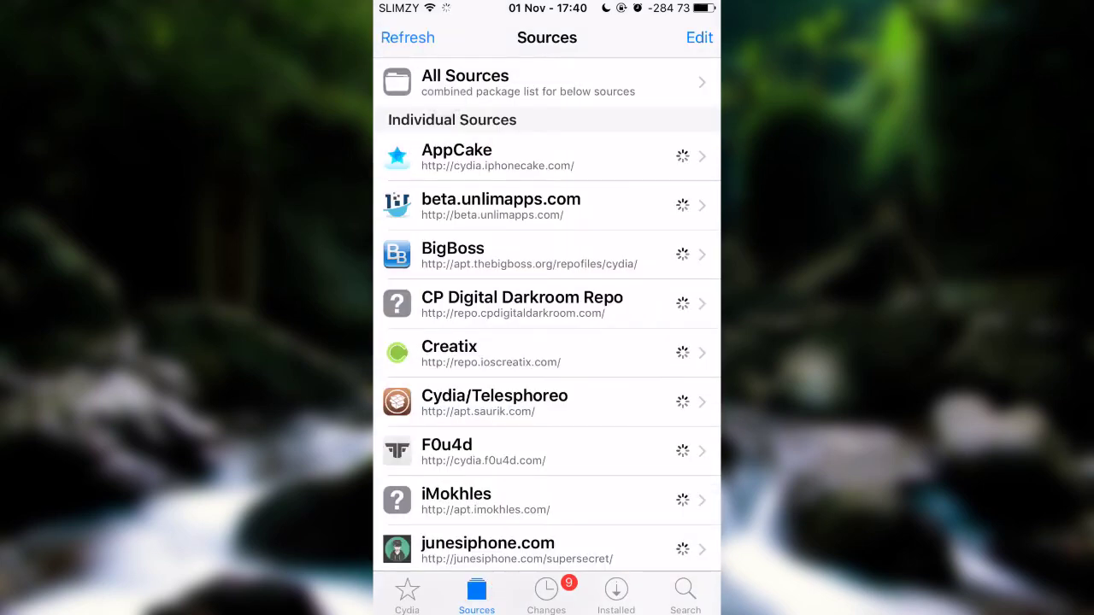
left_click(685, 595)
left_click(629, 37)
type("Uni")
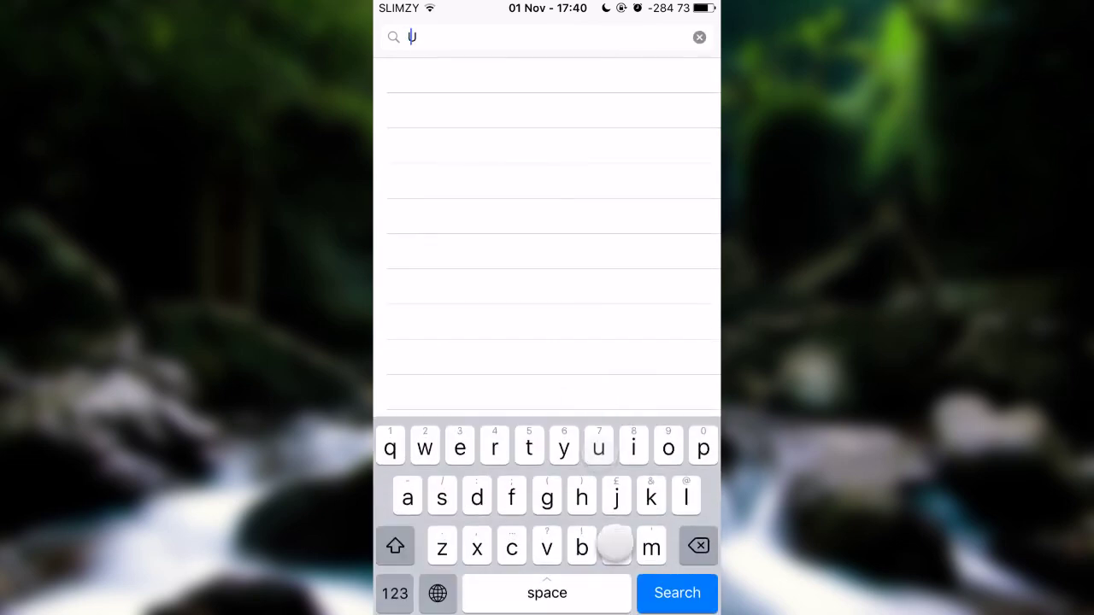